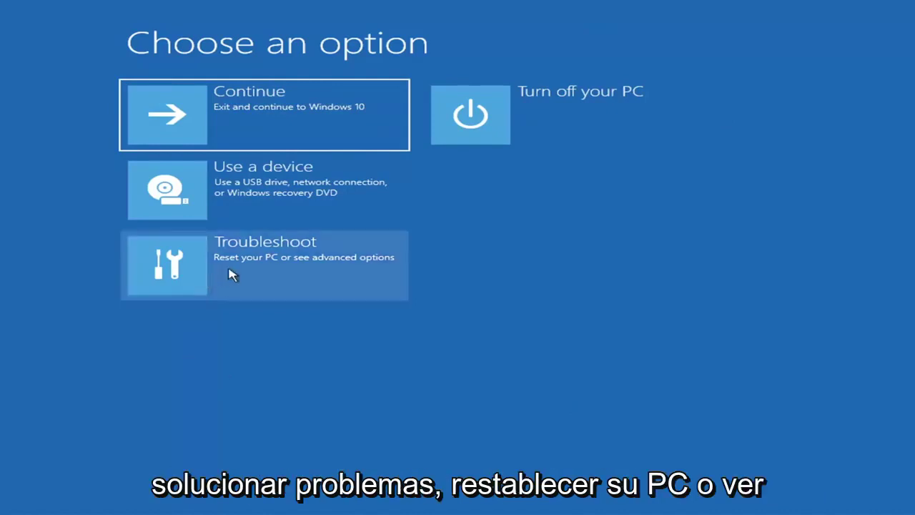
# - Run Startup Repair from the advanced troubleshooting options
pyautogui.click(341, 270)
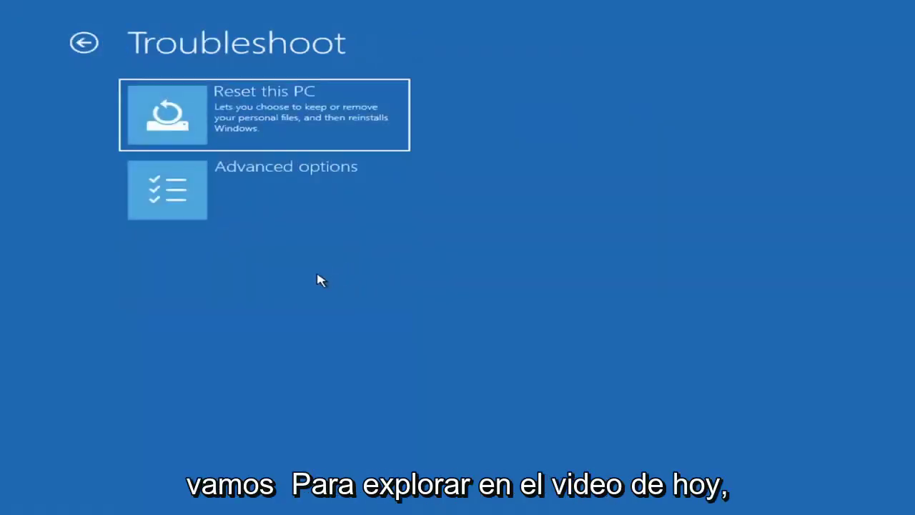
pyautogui.click(286, 195)
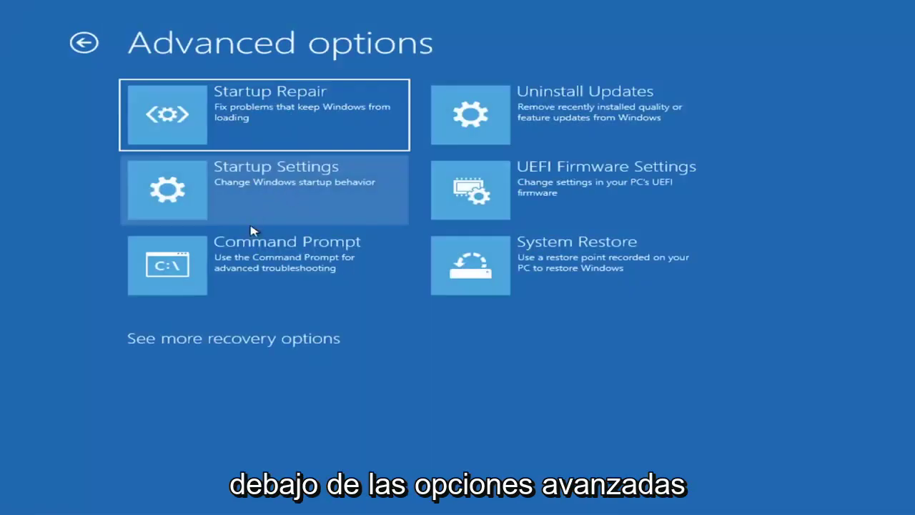
pyautogui.click(243, 123)
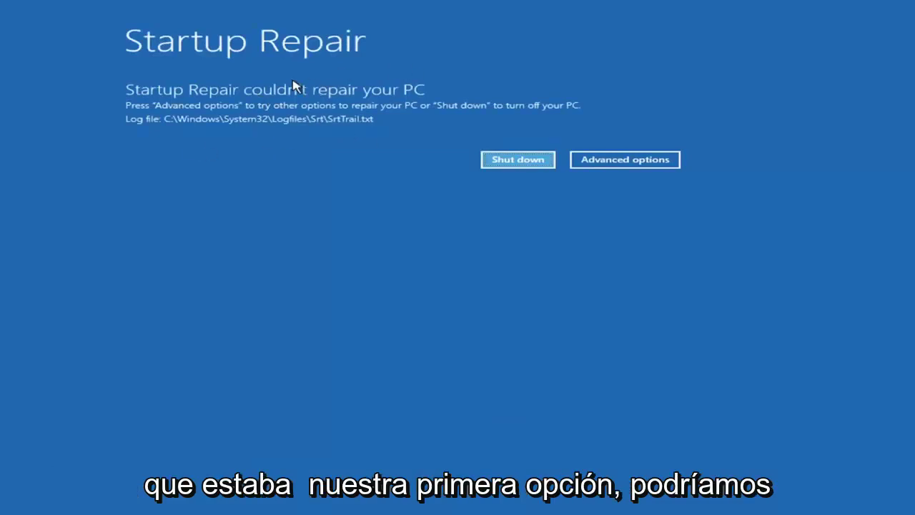
# - Return to the advanced troubleshooting options and review the Startup Settings and Uninstall Updates pages
pyautogui.click(637, 159)
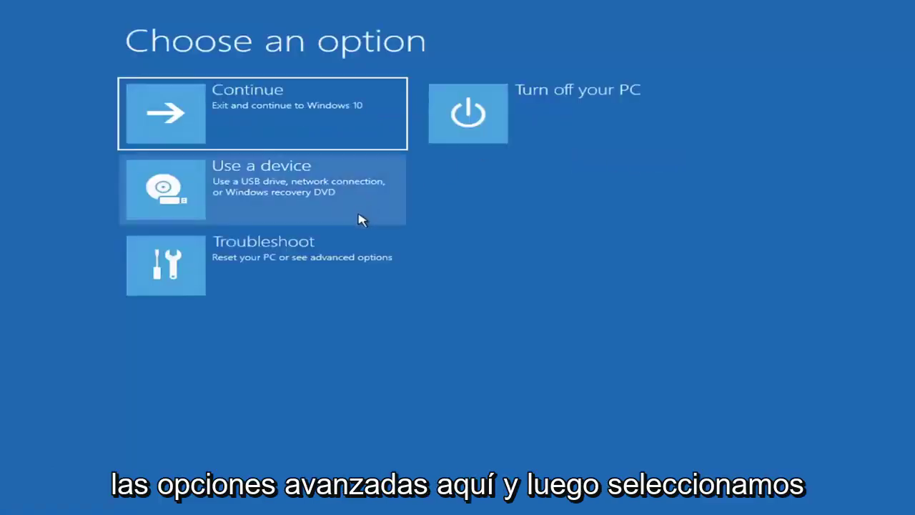
pyautogui.click(229, 275)
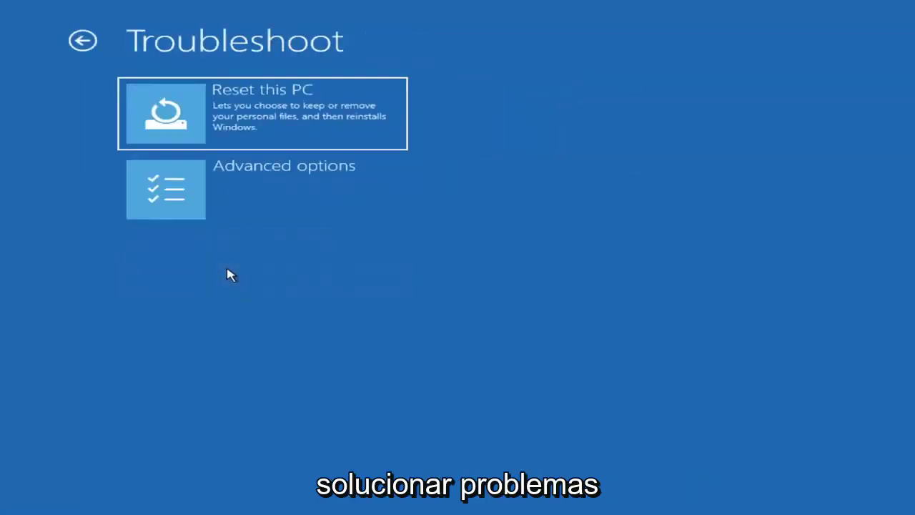
pyautogui.click(239, 201)
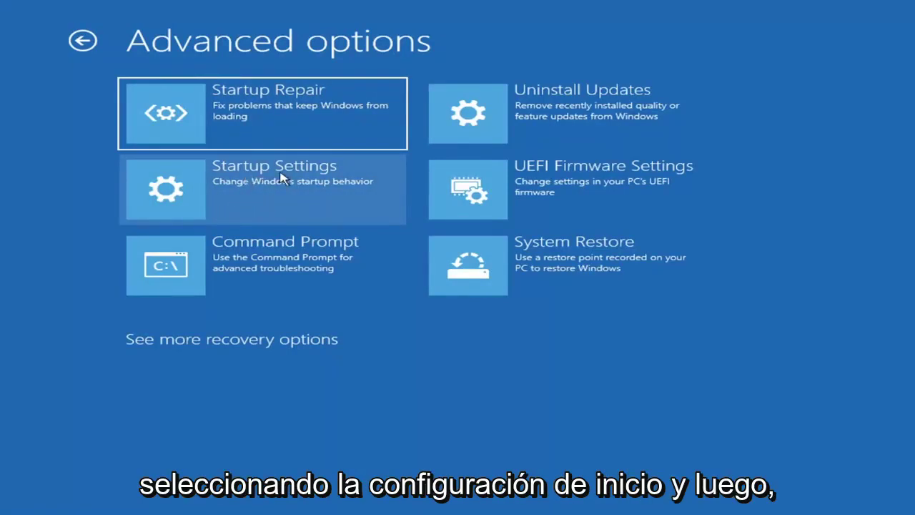
pyautogui.click(234, 190)
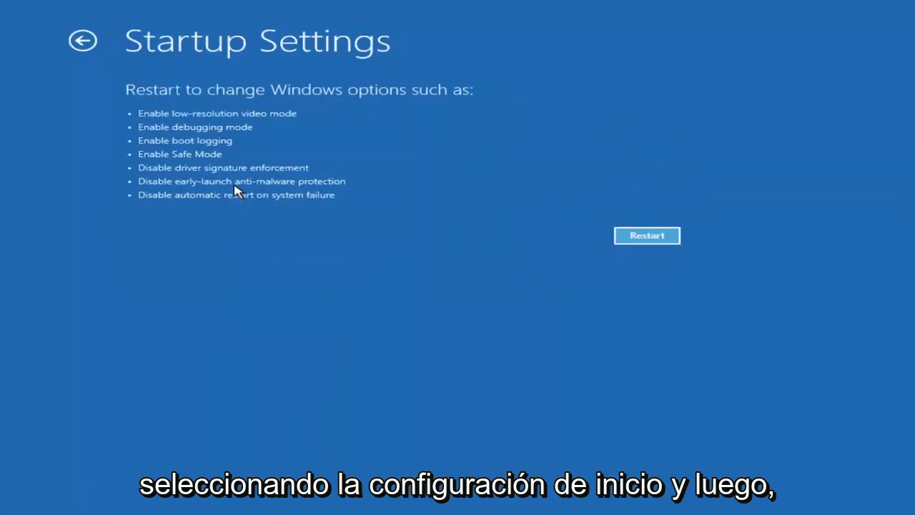
pyautogui.click(644, 248)
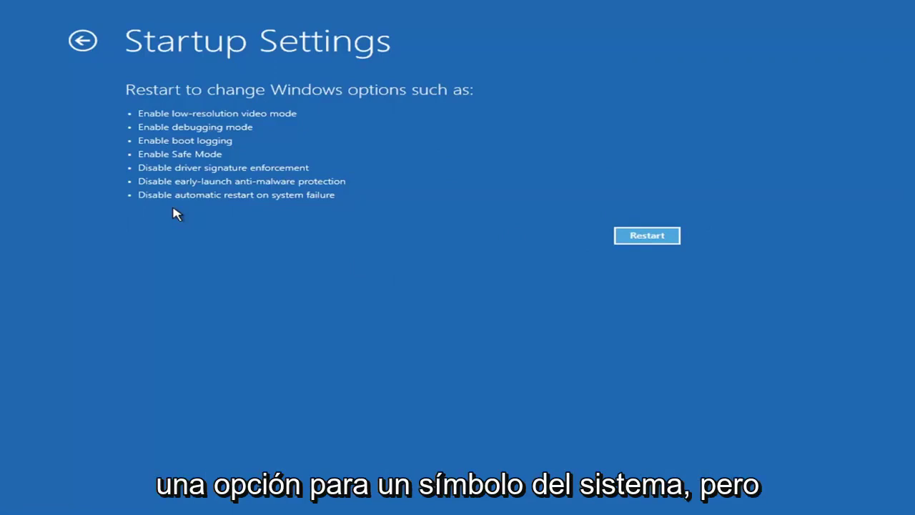
pyautogui.click(80, 41)
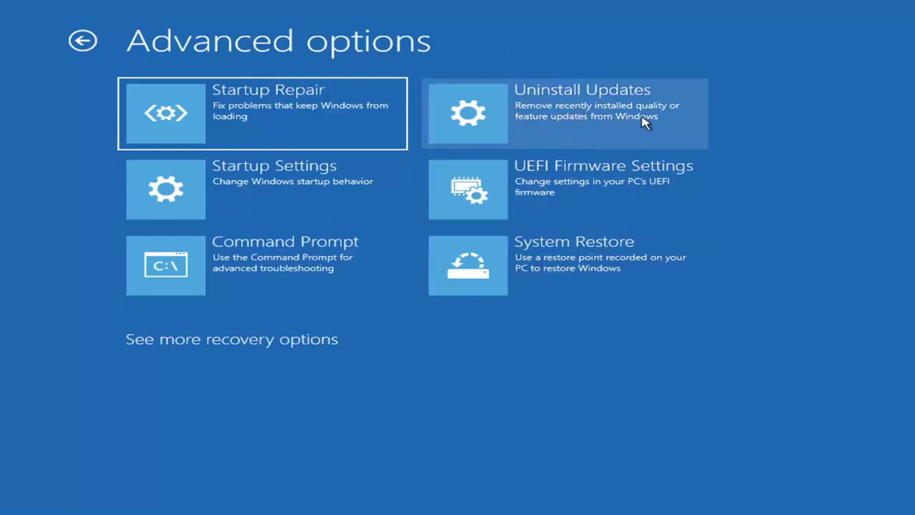
pyautogui.click(535, 118)
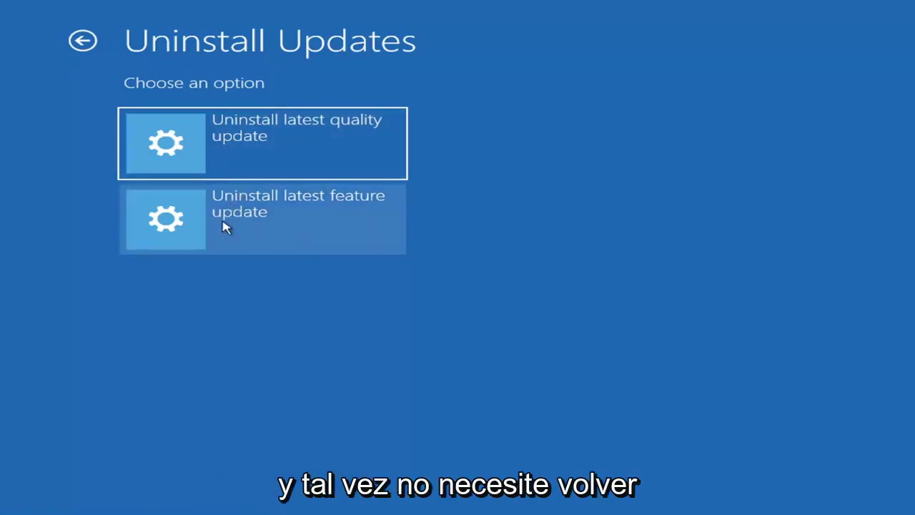
pyautogui.click(86, 40)
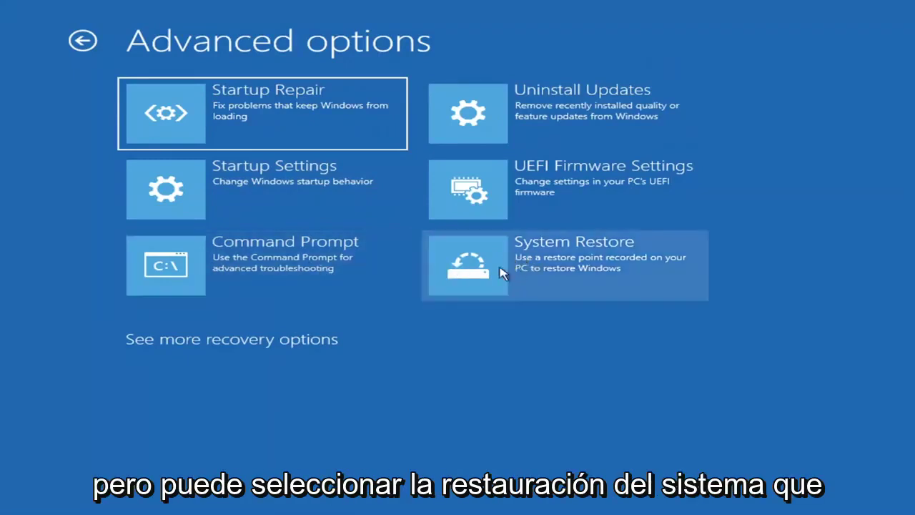
# - Restore the system to the manual "Before Updates" restore point from 7/9/2021 12:37:05 PM and restart the computer
pyautogui.click(604, 287)
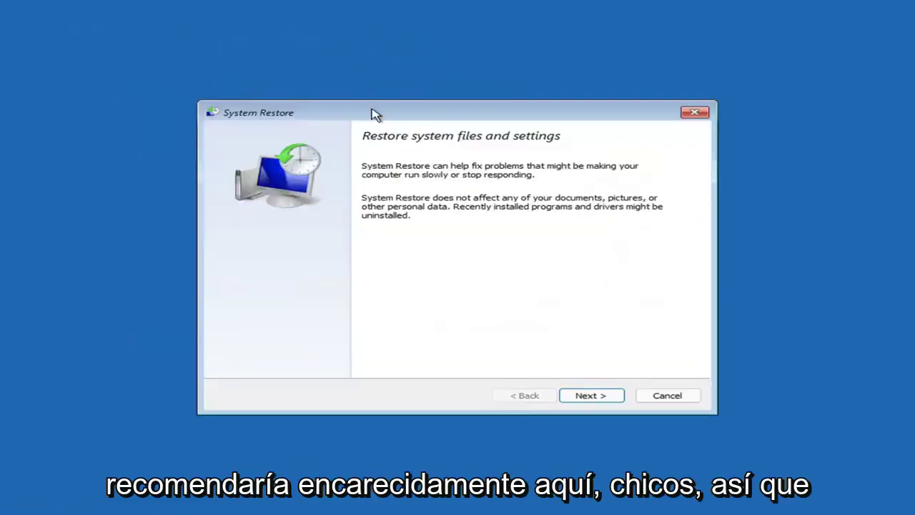
pyautogui.click(584, 396)
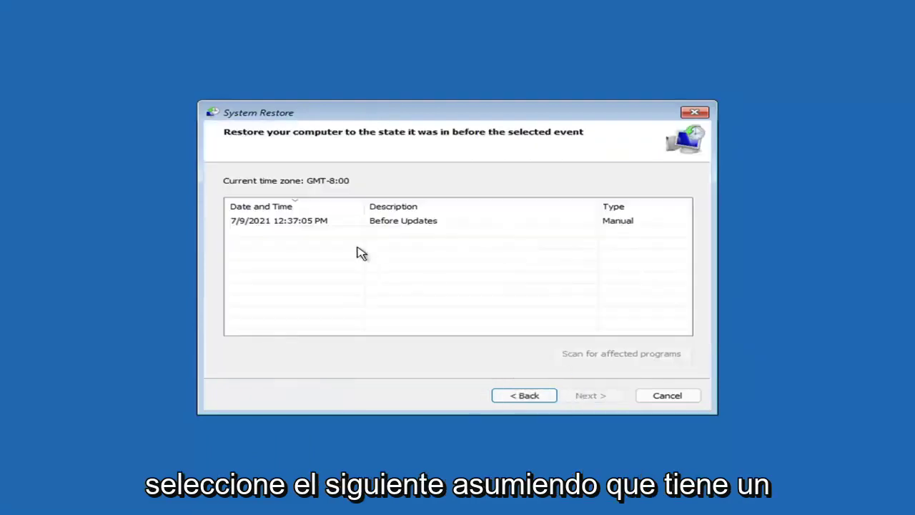
pyautogui.click(284, 226)
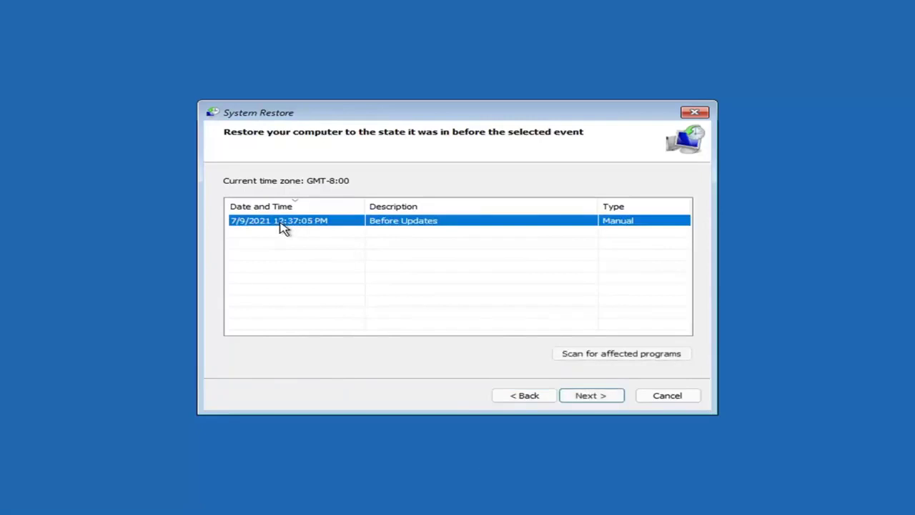
pyautogui.click(600, 399)
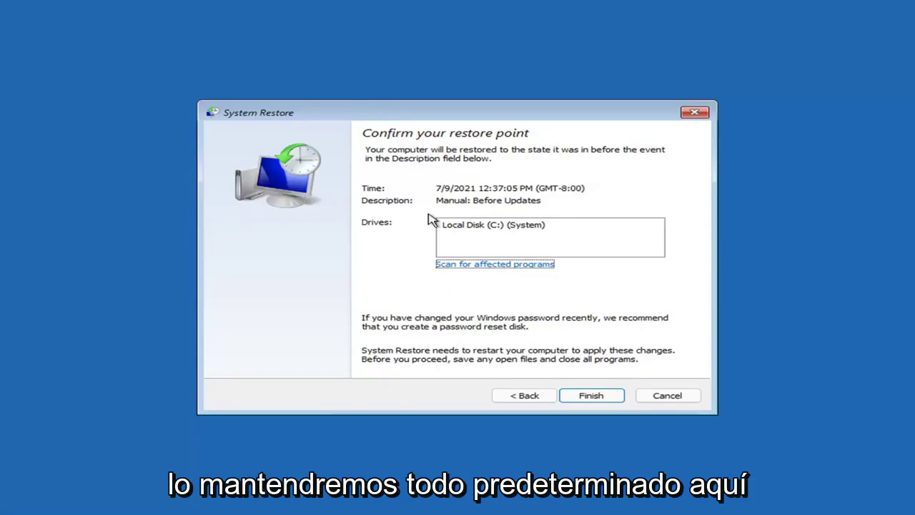
pyautogui.click(590, 399)
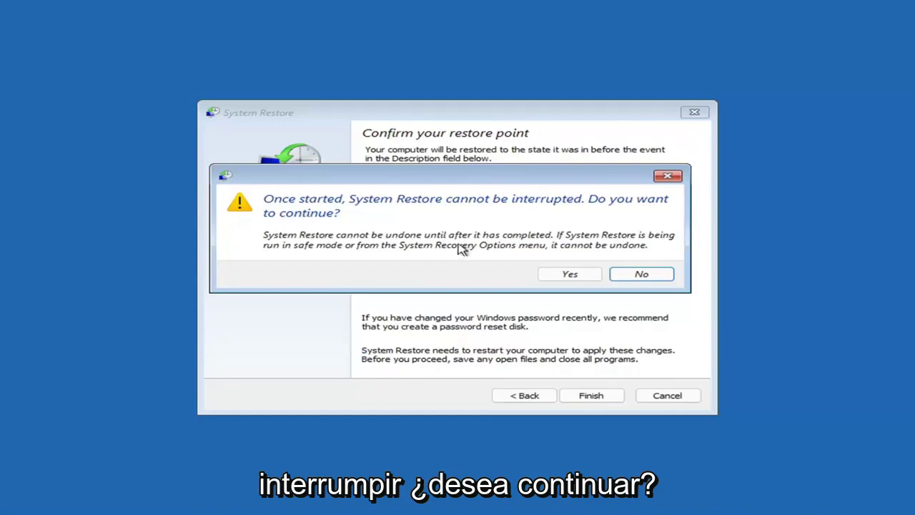
pyautogui.click(571, 277)
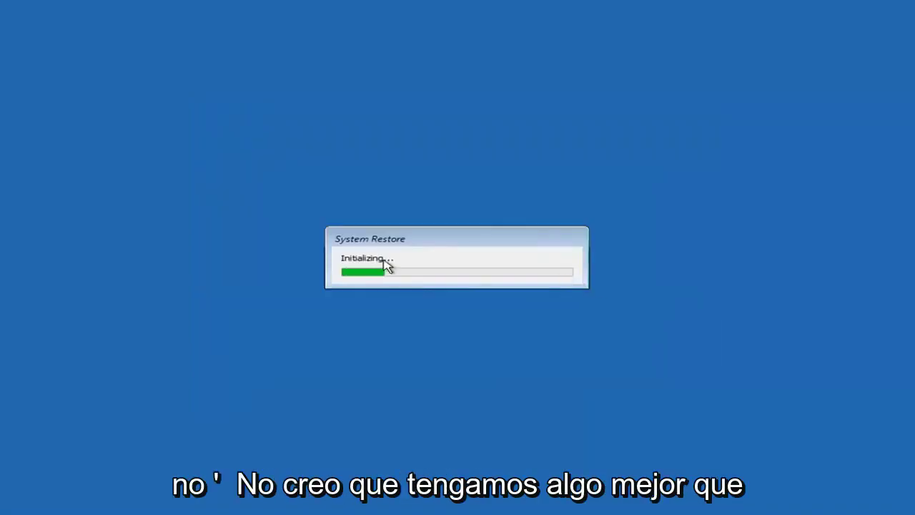
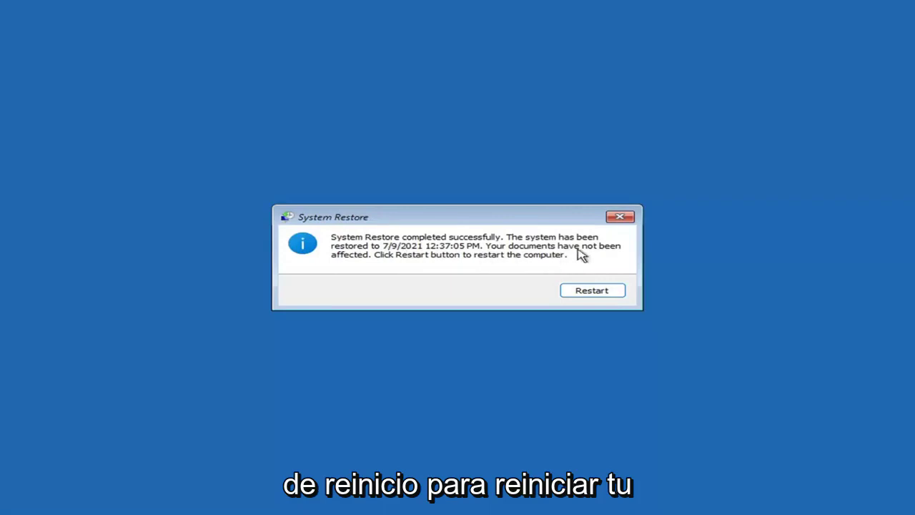
pyautogui.click(588, 293)
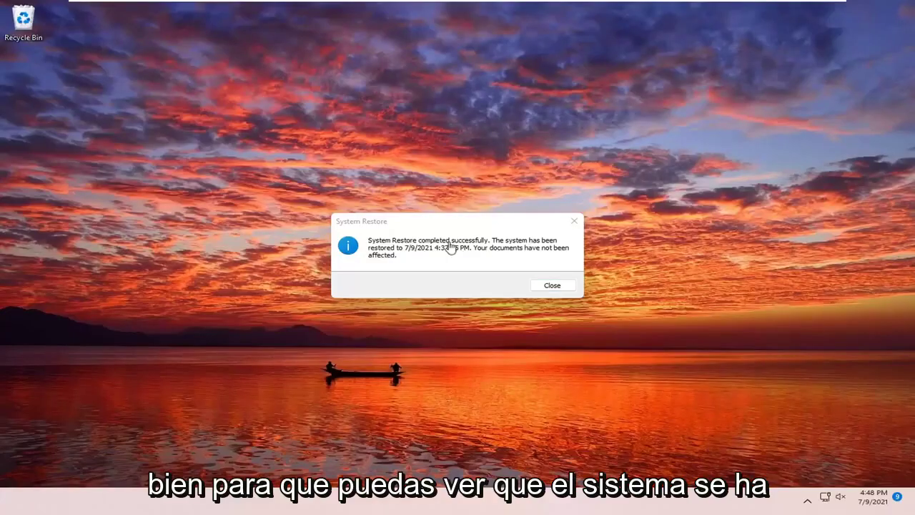
pyautogui.click(574, 221)
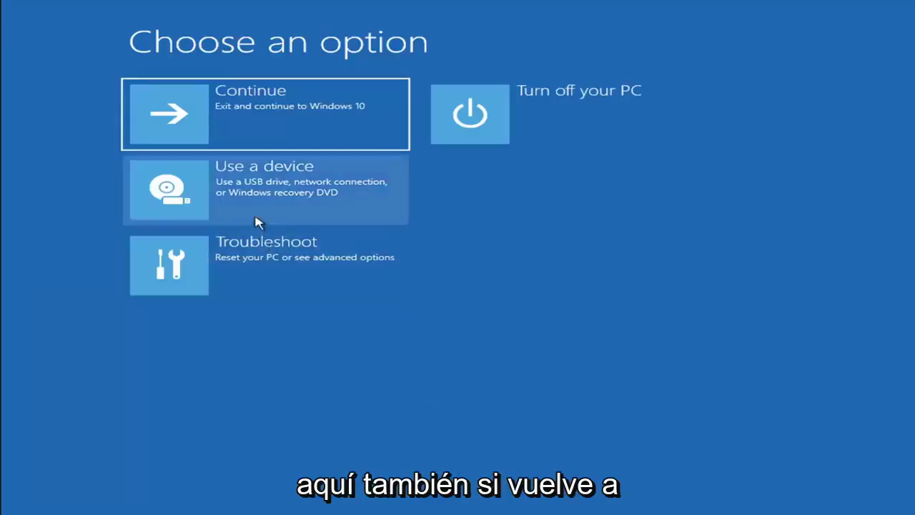
# - Review the Reset this PC choices in the recovery environment and return to the main option screen without resetting
pyautogui.click(270, 273)
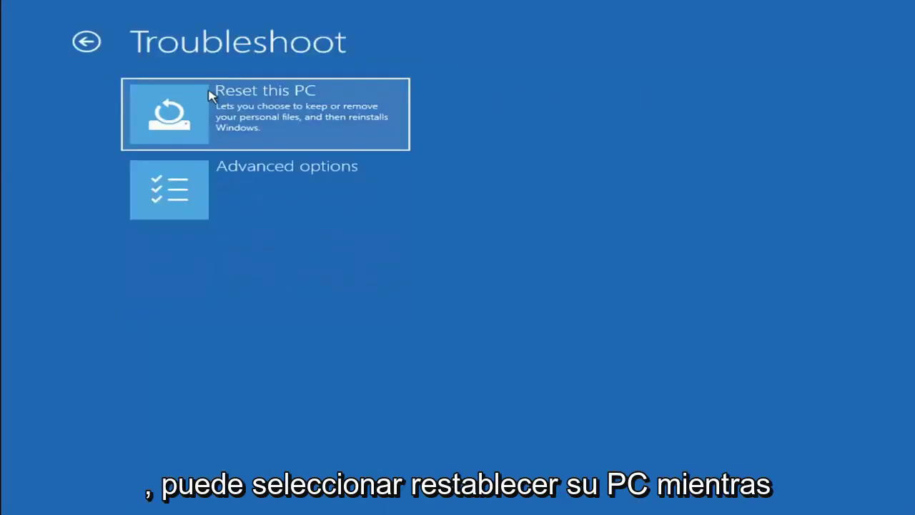
pyautogui.click(300, 129)
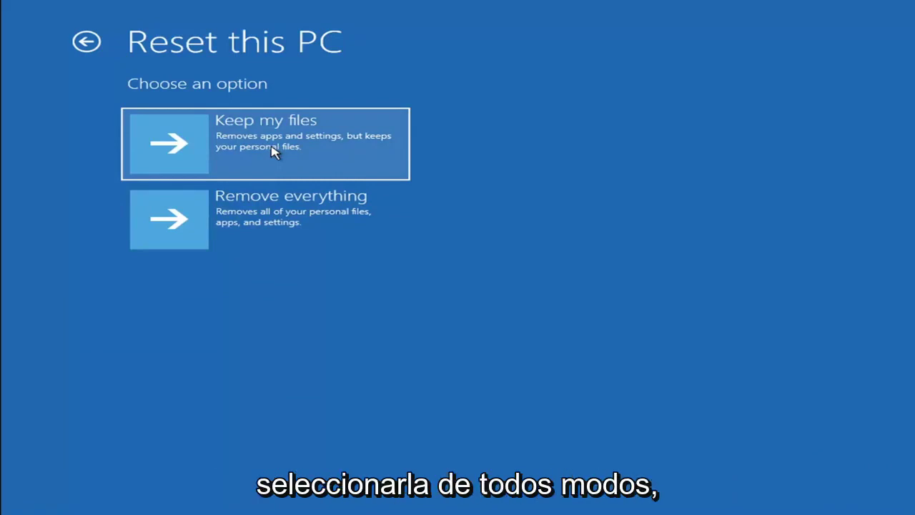
pyautogui.click(97, 45)
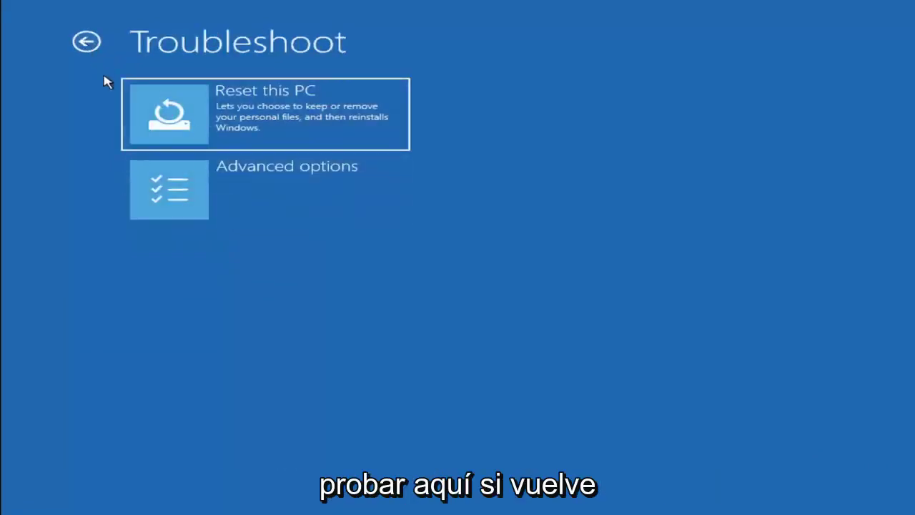
pyautogui.click(93, 40)
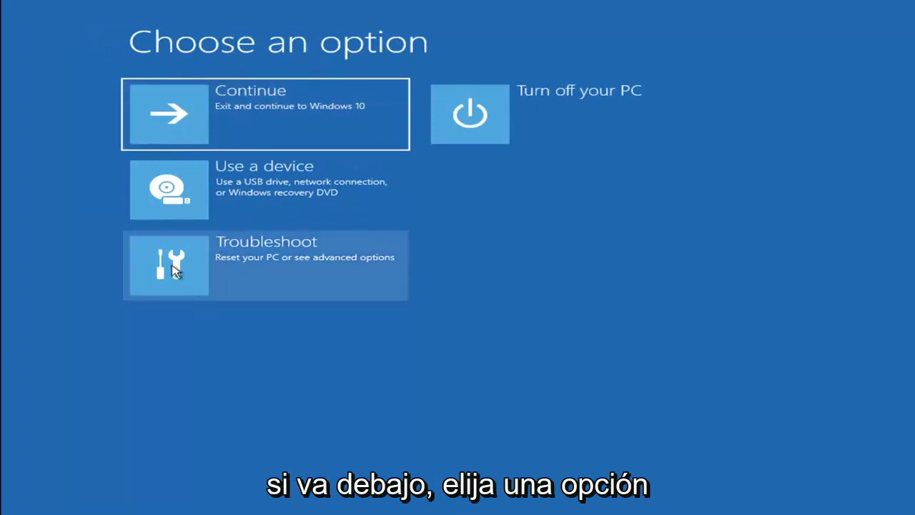
# - Open the Command Prompt from the advanced troubleshooting options
pyautogui.click(280, 270)
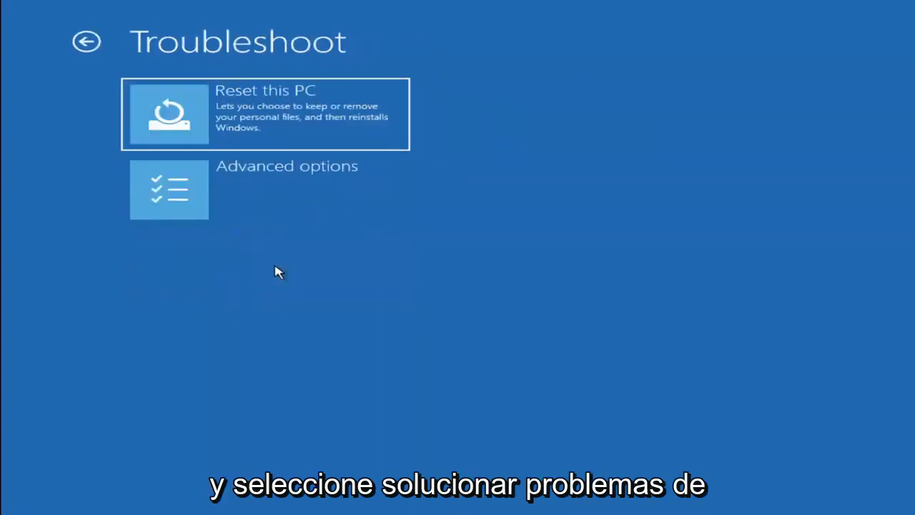
pyautogui.click(274, 198)
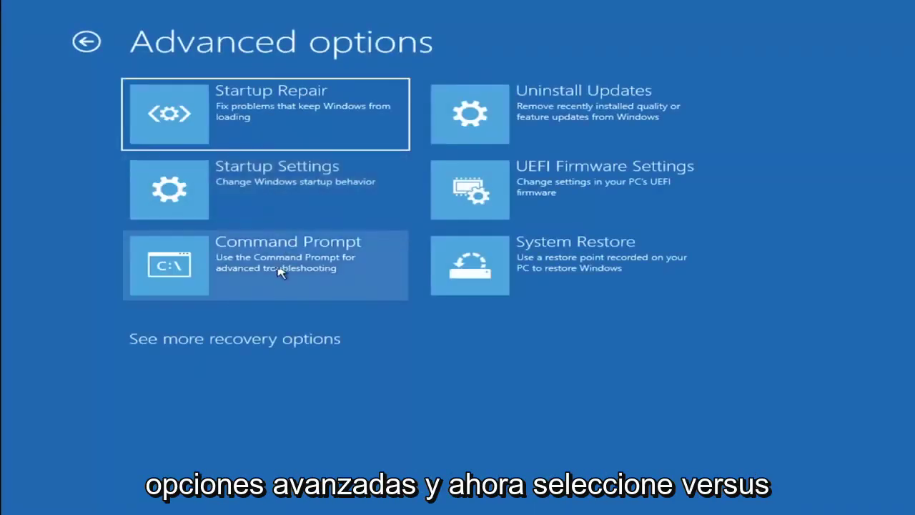
pyautogui.click(240, 277)
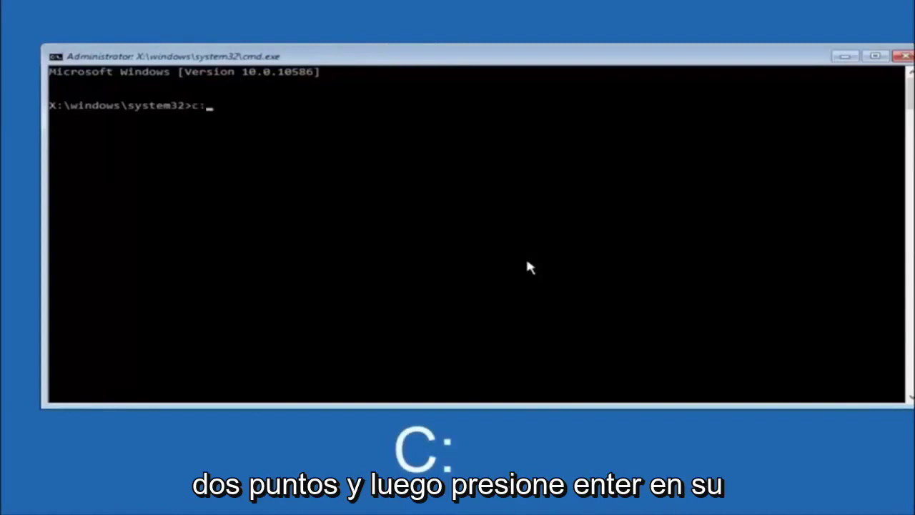
# - Switch to the C: drive and list its contents with the dir command
pyautogui.press('Return')
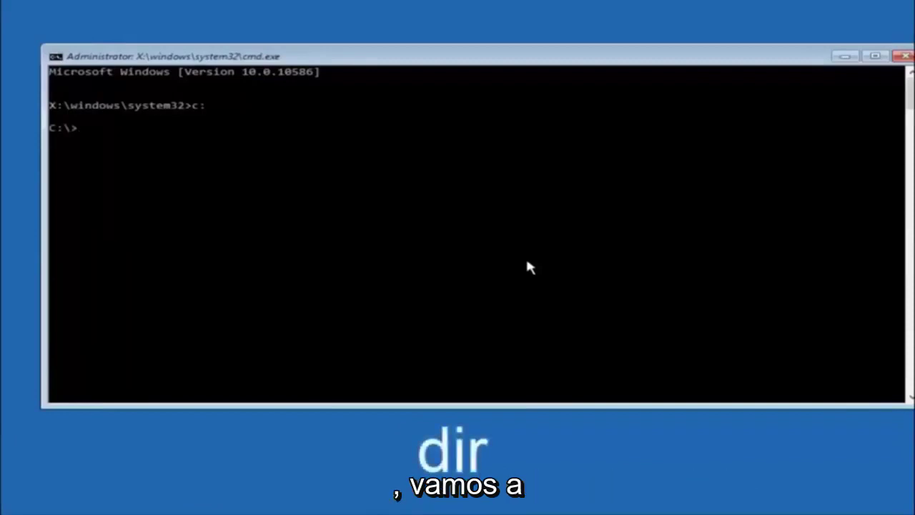
pyautogui.write('dir')
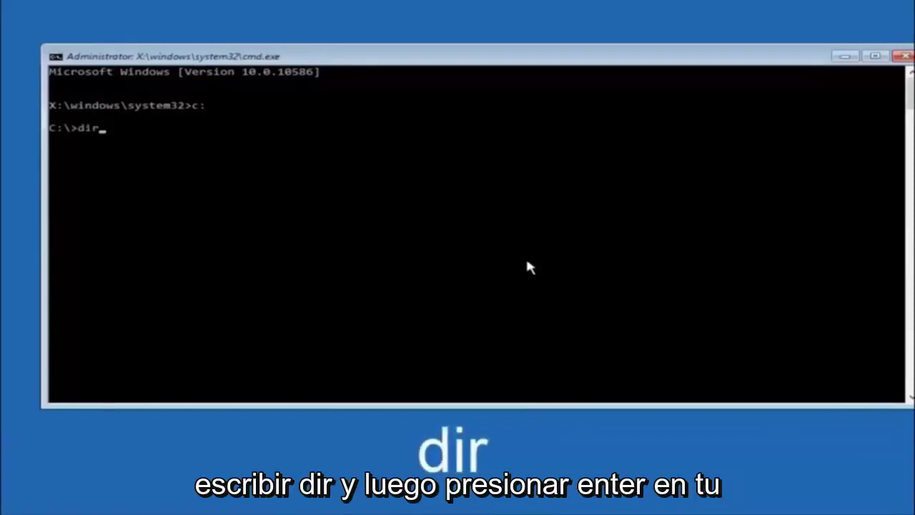
pyautogui.press('Return')
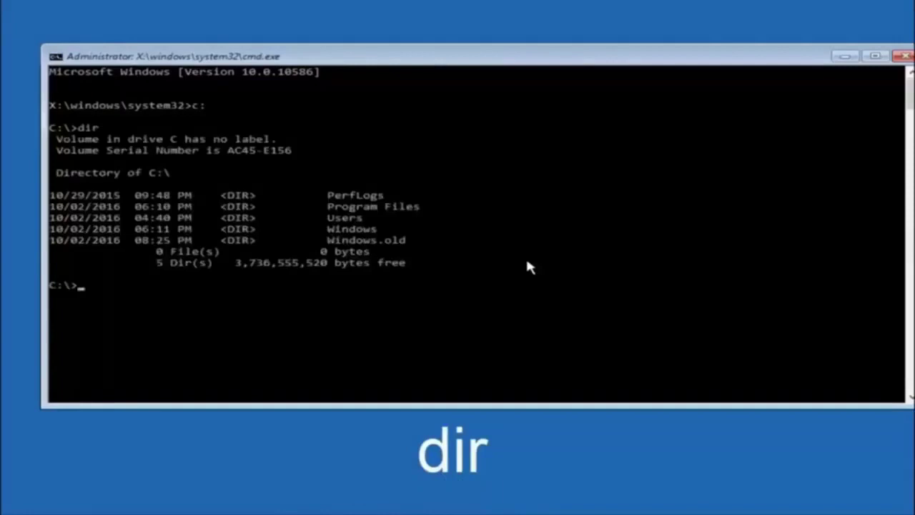
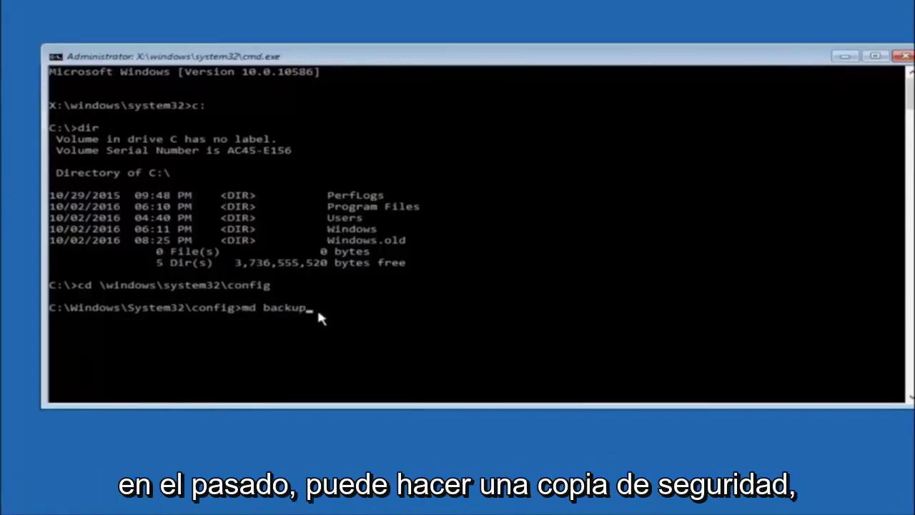
# - Create a folder named backup inside C:\Windows\System32\config with the md command
pyautogui.write('1')
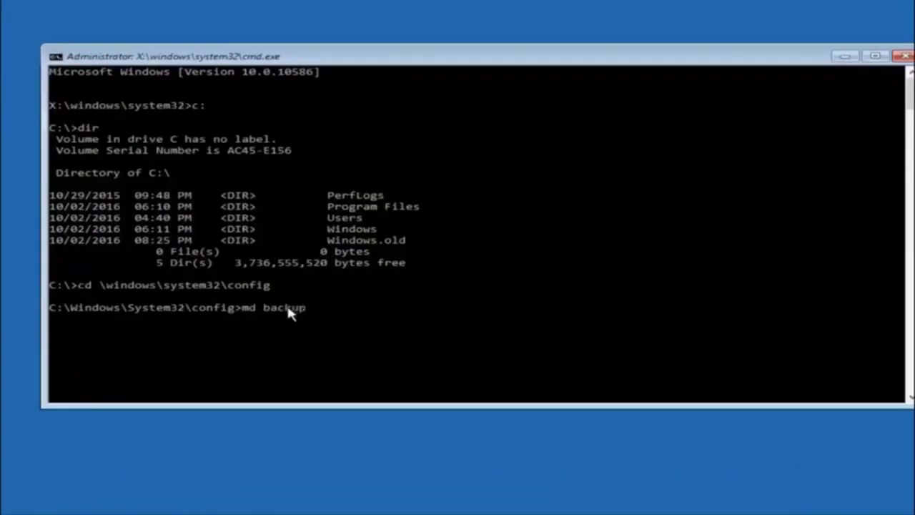
pyautogui.press('Return')
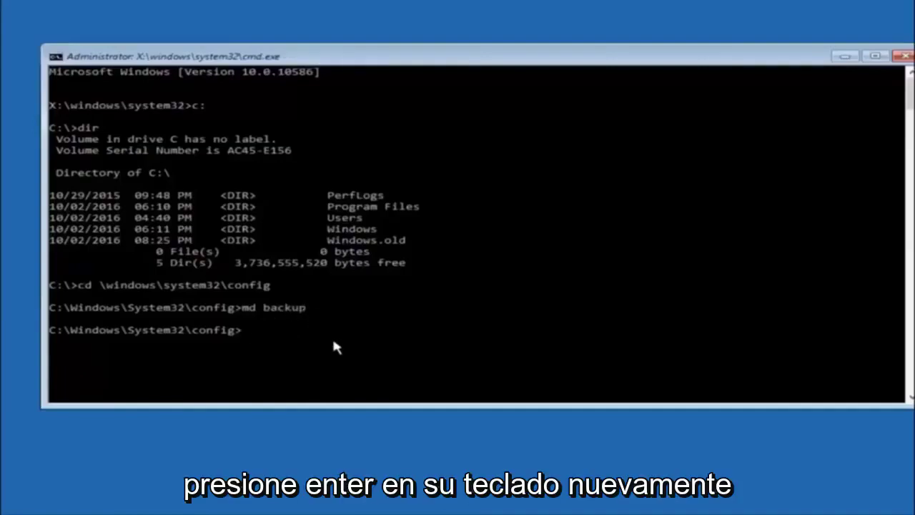
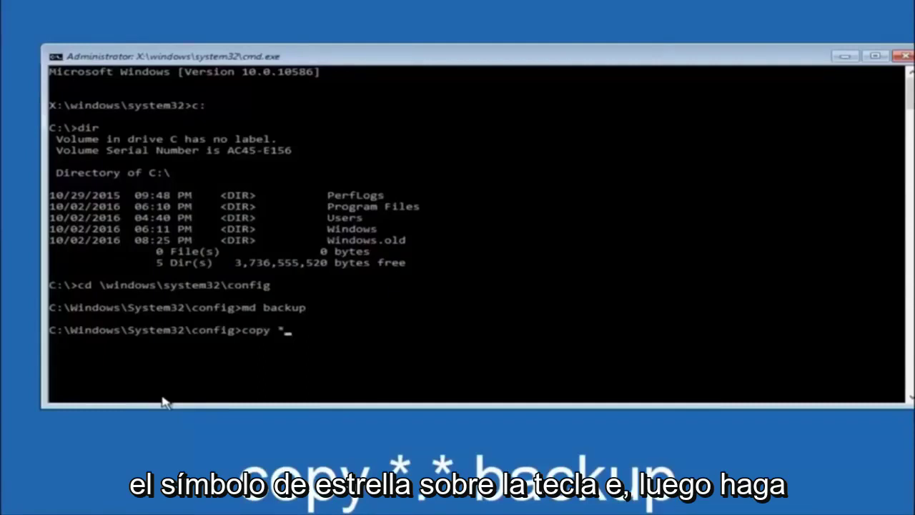
# - Copy all files from the config folder into the backup folder with copy *.* backup
pyautogui.write('.')
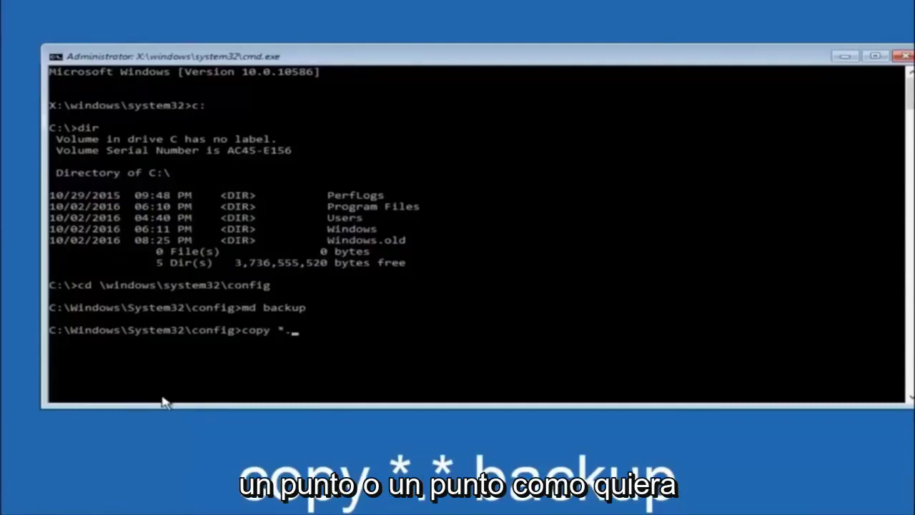
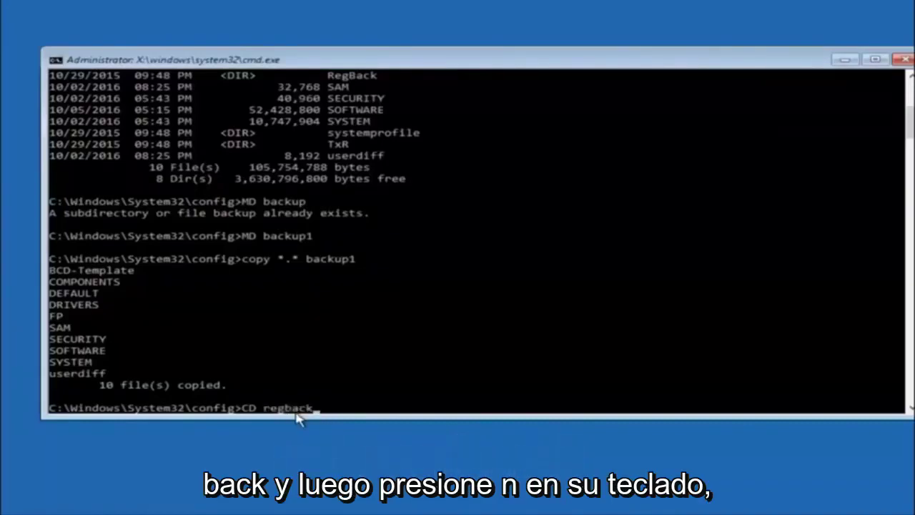
# - Change to the RegBack folder inside config with CD regback and list its contents with the dir command
pyautogui.press('Return')
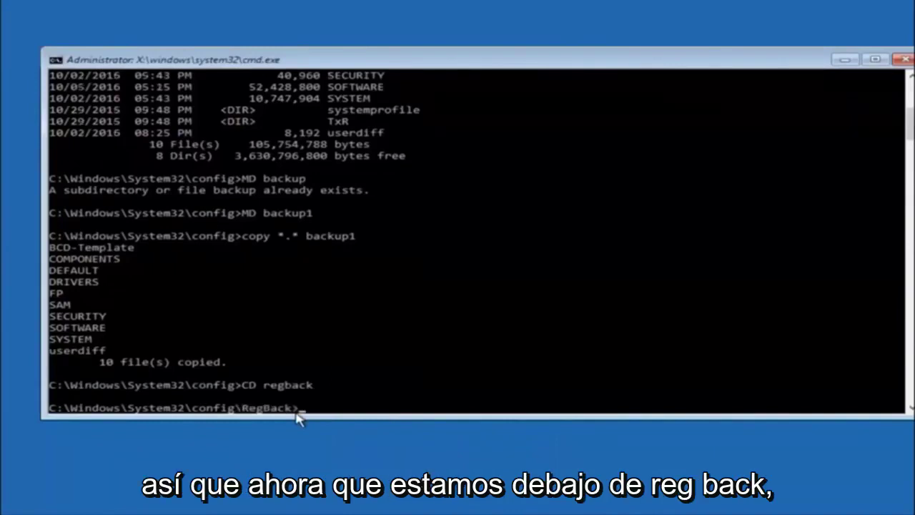
pyautogui.write('dir')
pyautogui.press('Return')
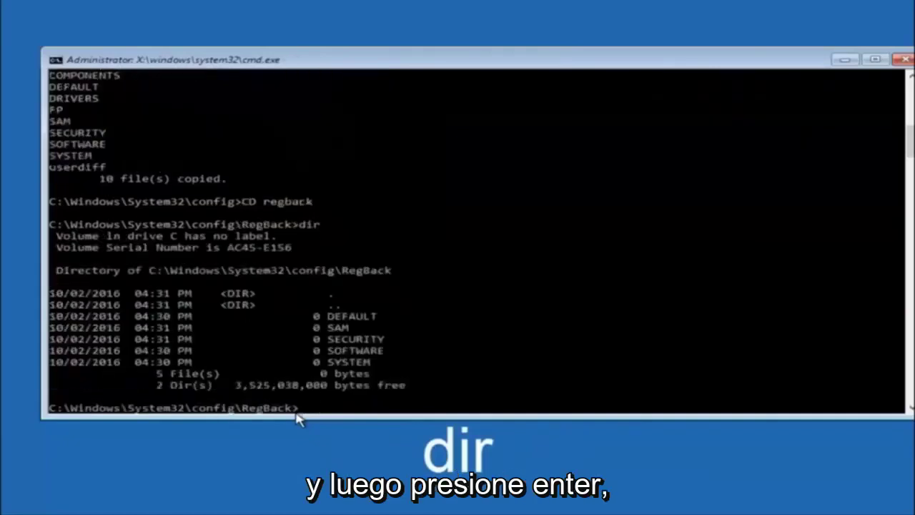
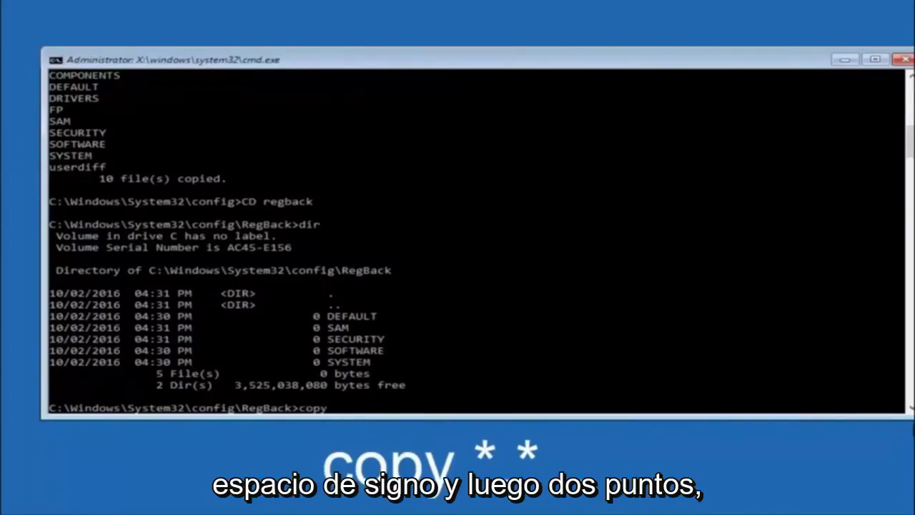
# - Copy all RegBack files into the parent config folder with copy *.* .., overwriting all existing files, and close the Command Prompt
pyautogui.click(338, 409)
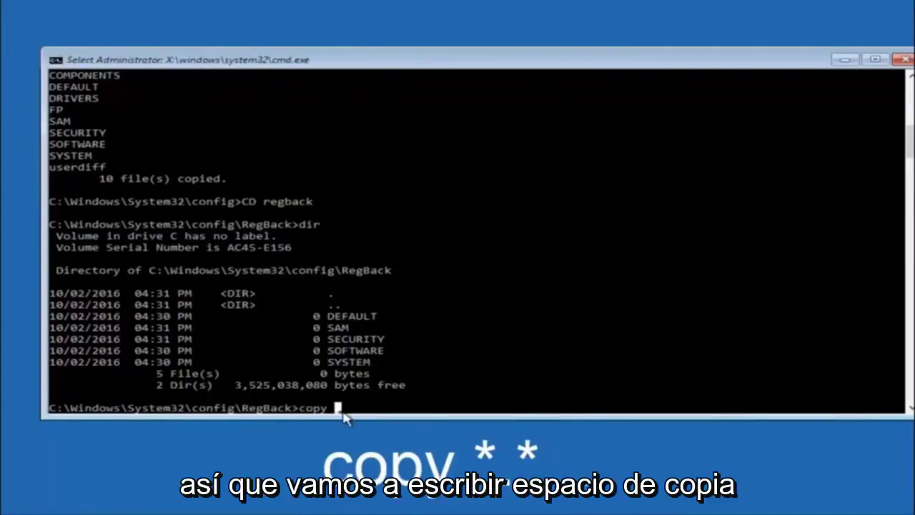
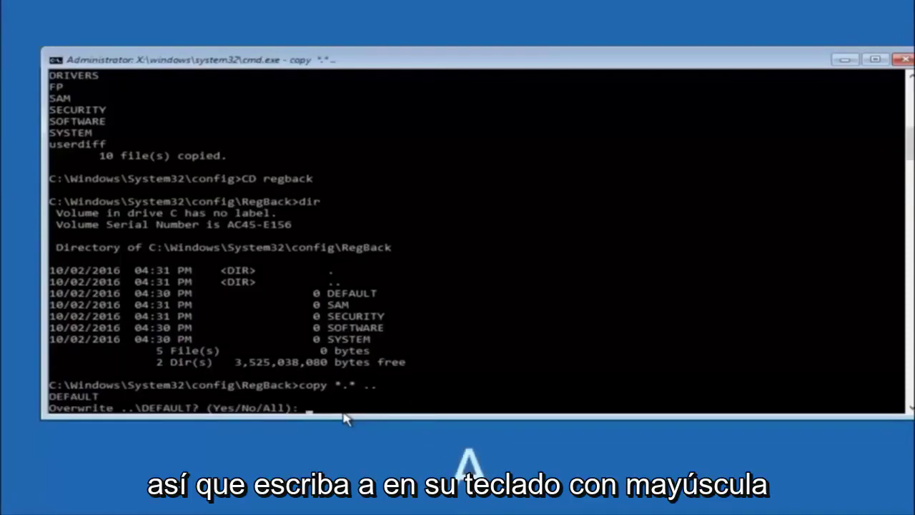
pyautogui.write('A')
pyautogui.press('Return')
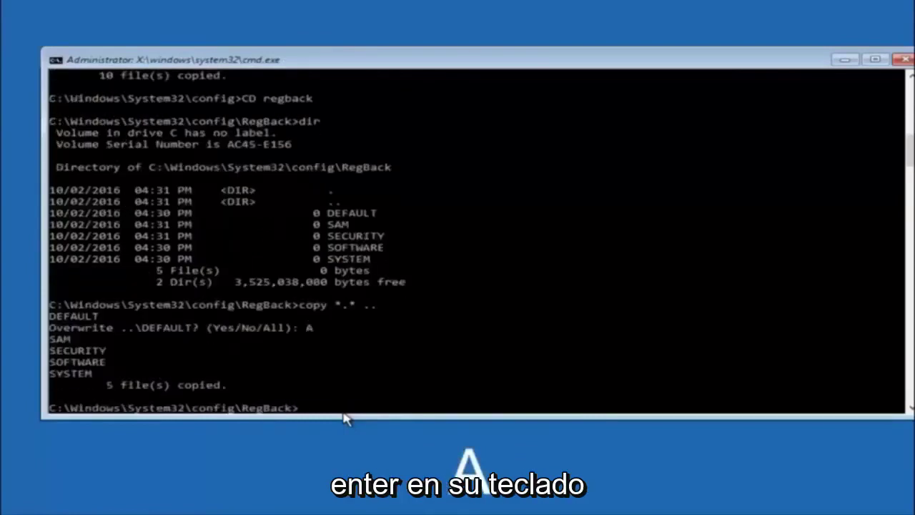
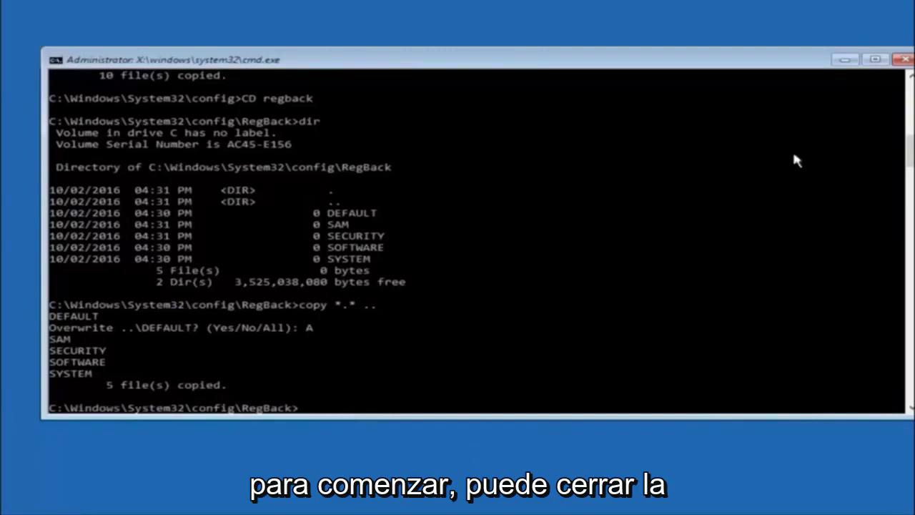
pyautogui.click(903, 60)
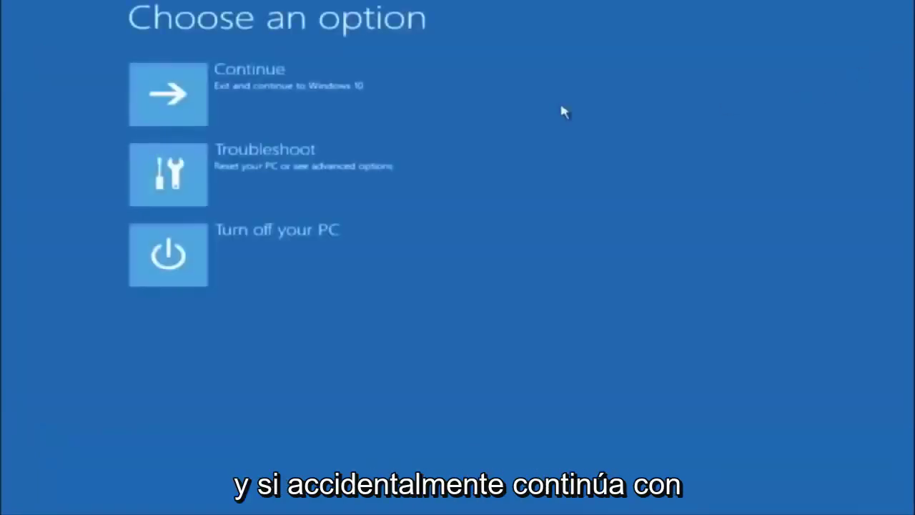